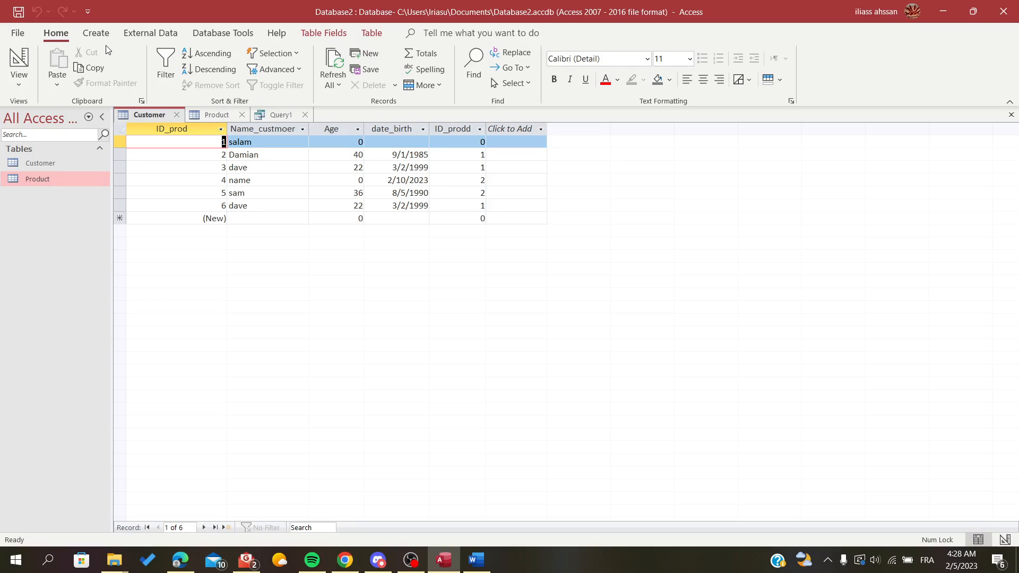
Create a new query in design view and add the Customer table to it.
click(97, 33)
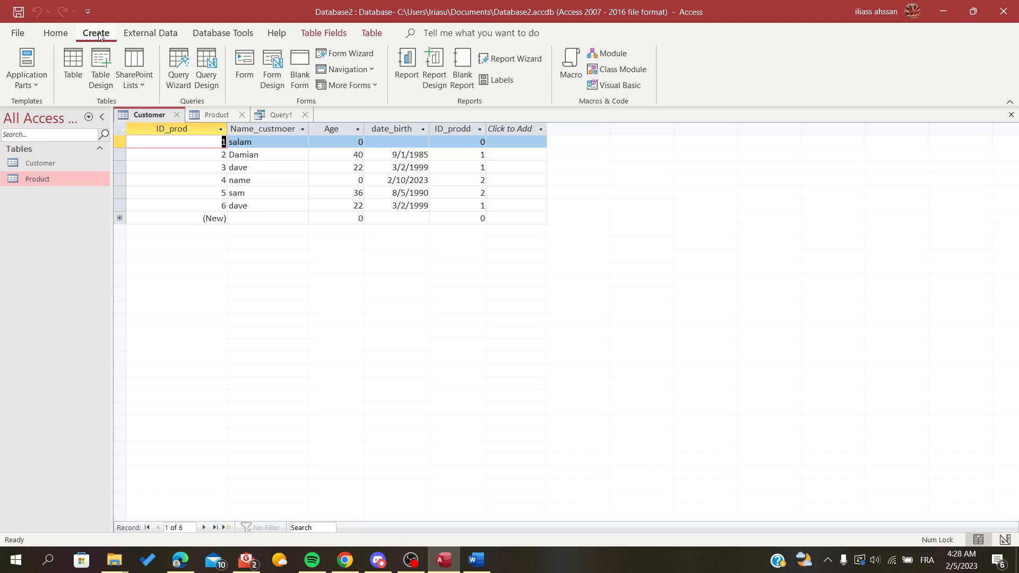
click(205, 74)
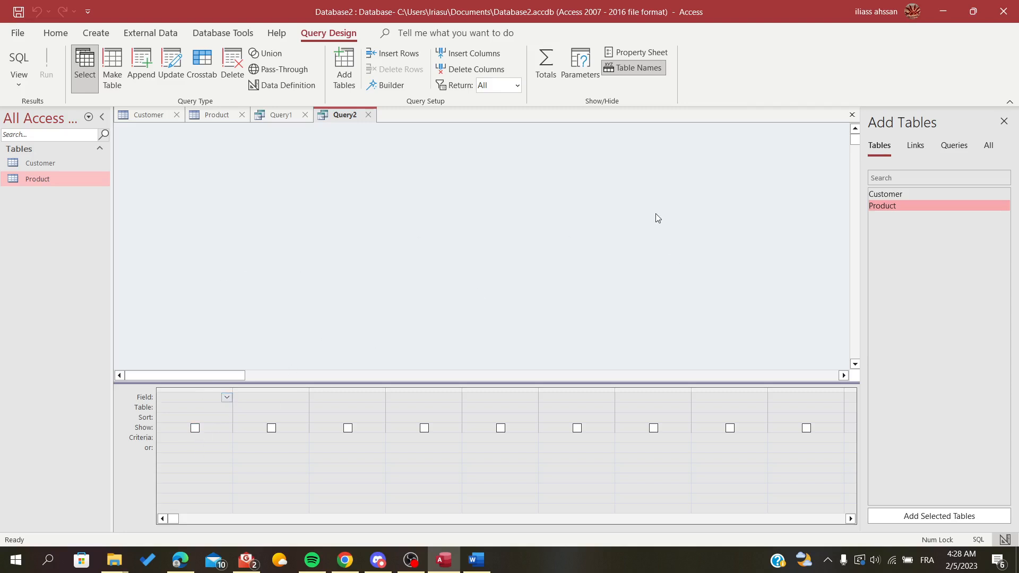
click(187, 438)
click(802, 211)
double_click(876, 199)
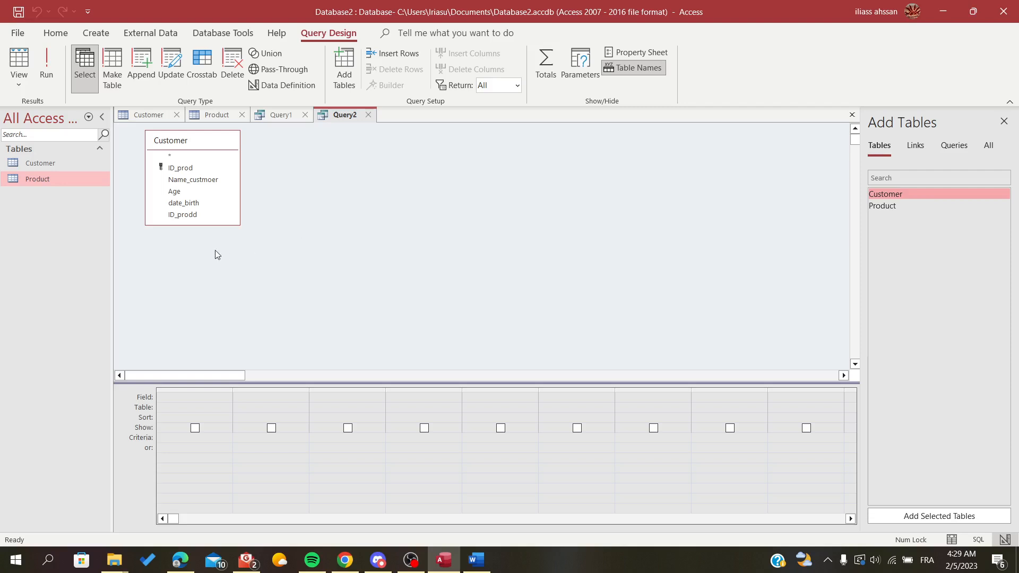
Add all Customer fields (Customer.*) as the first query column and the ID_prod field as the second.
click(195, 399)
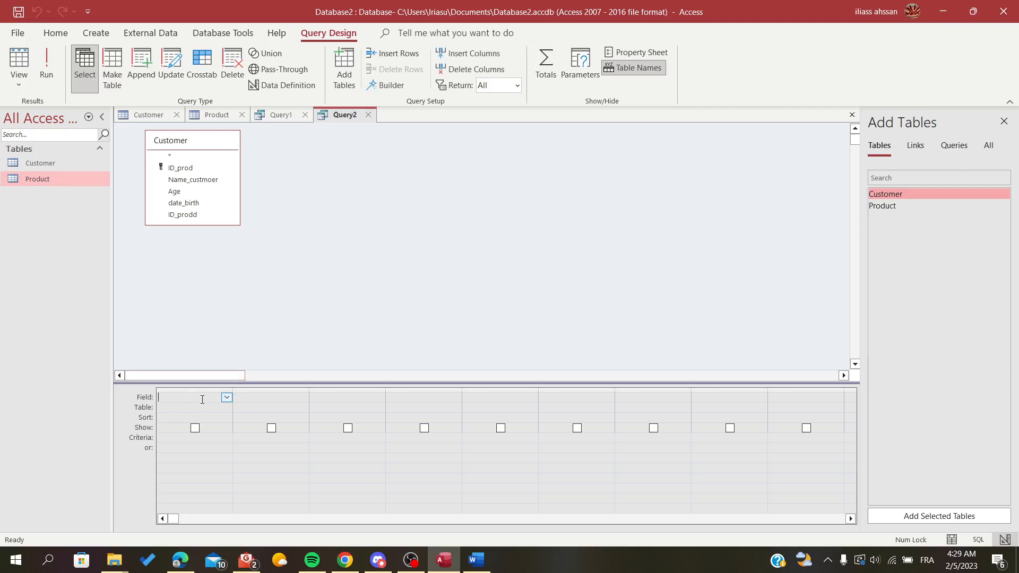
double_click(166, 156)
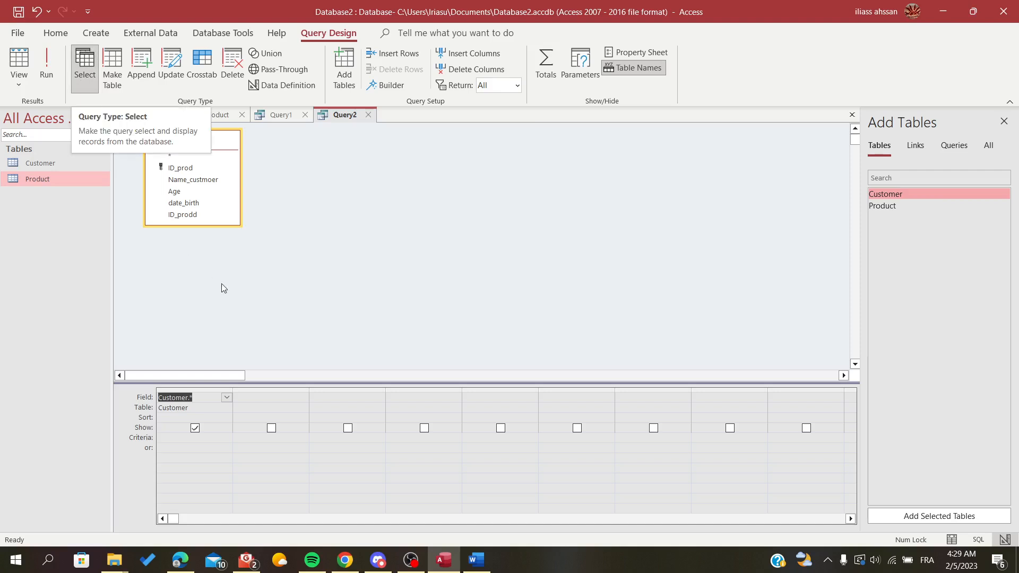
click(301, 398)
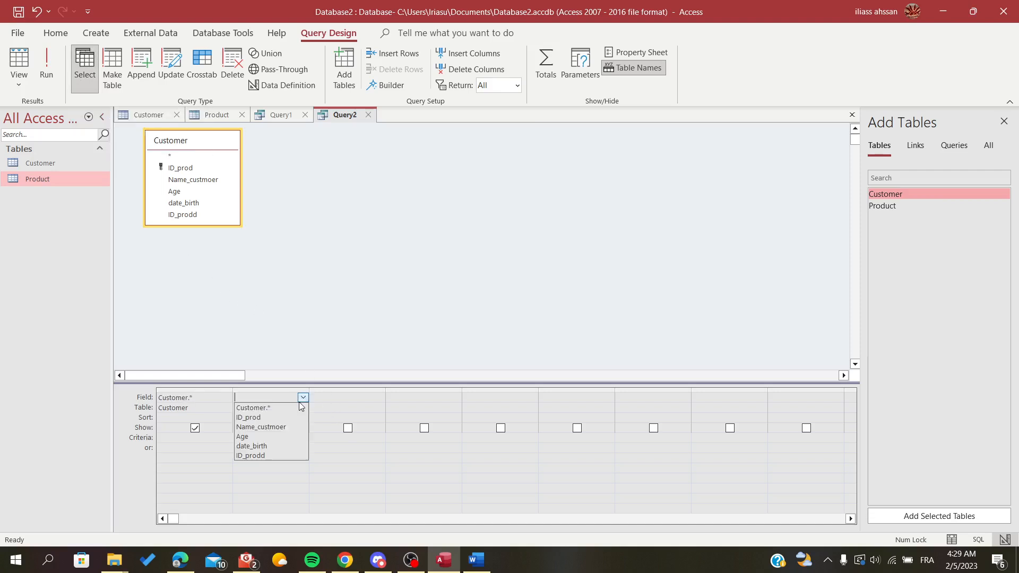
click(249, 417)
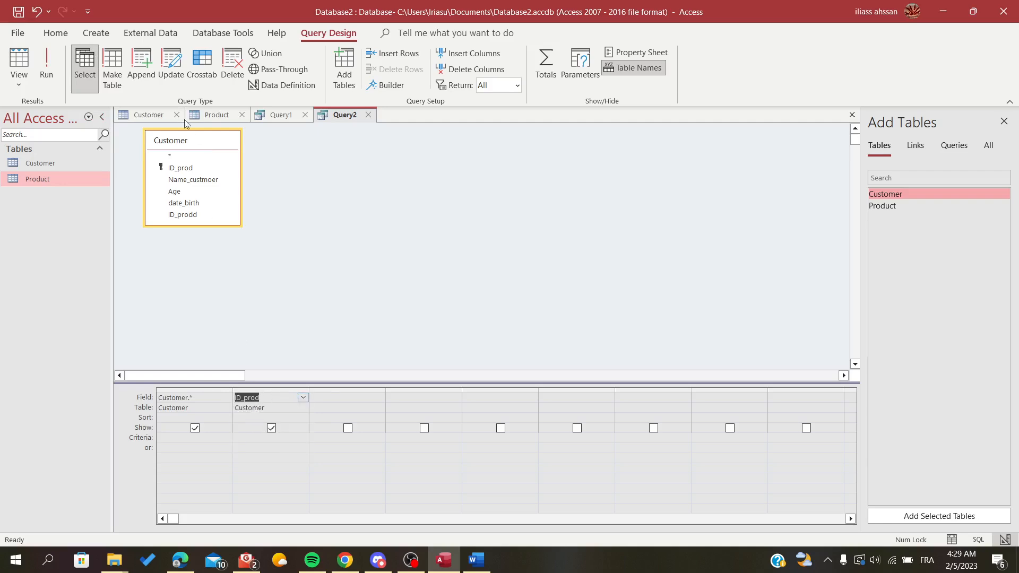
Try to run the query with the ID_prod criterion "between 1 & 3".
click(264, 442)
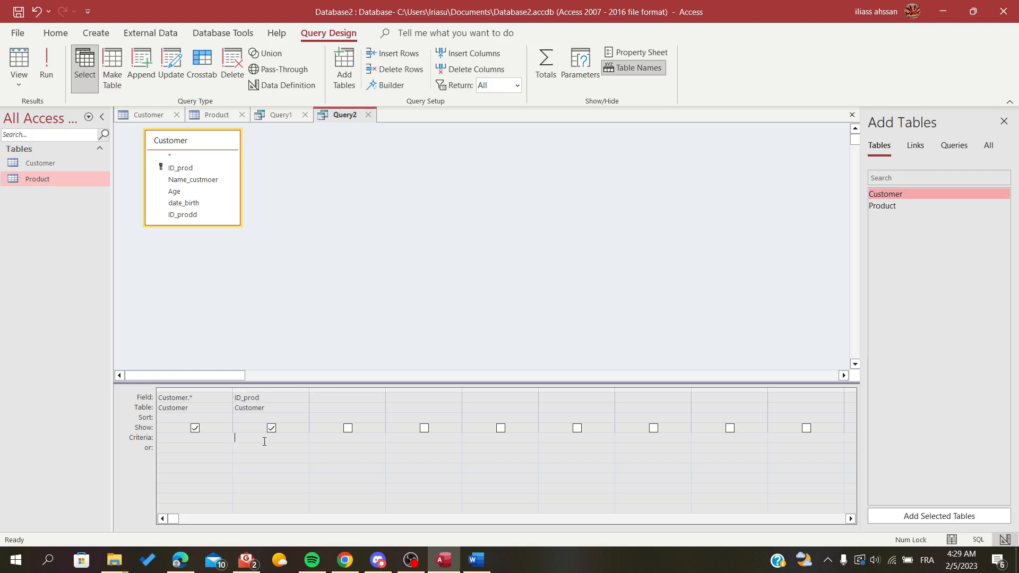
text(between 1 and 3)
double_click(269, 439)
text(& 3)
click(46, 64)
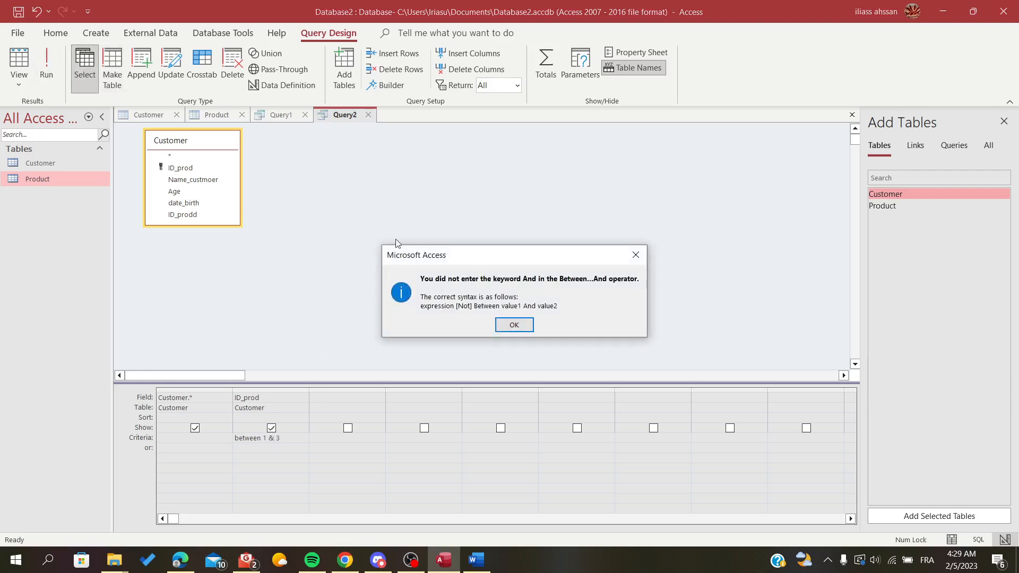
click(515, 325)
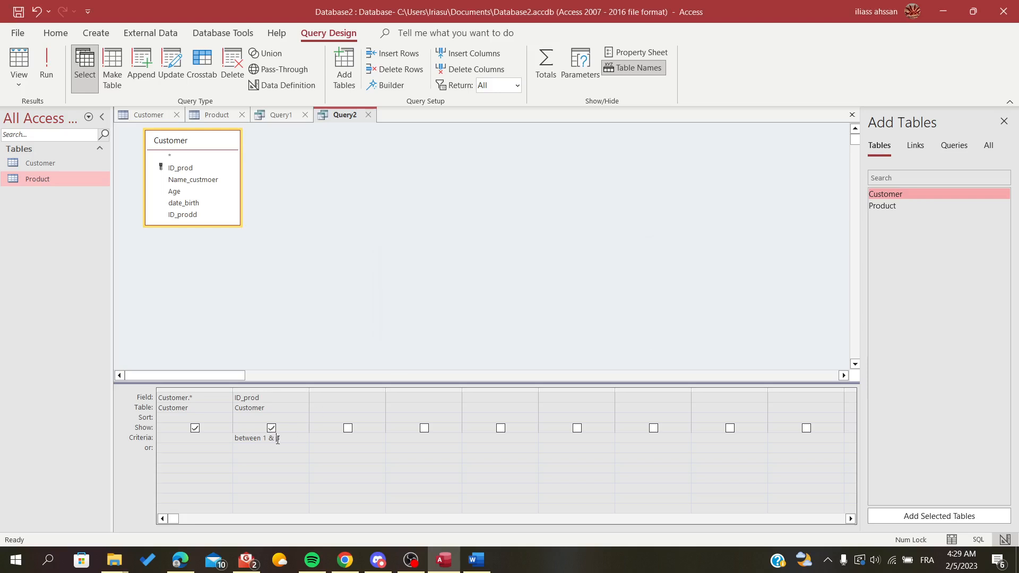
Correct the ID_prod criterion to "between 1 and 3" and run the query.
double_click(274, 438)
text(and)
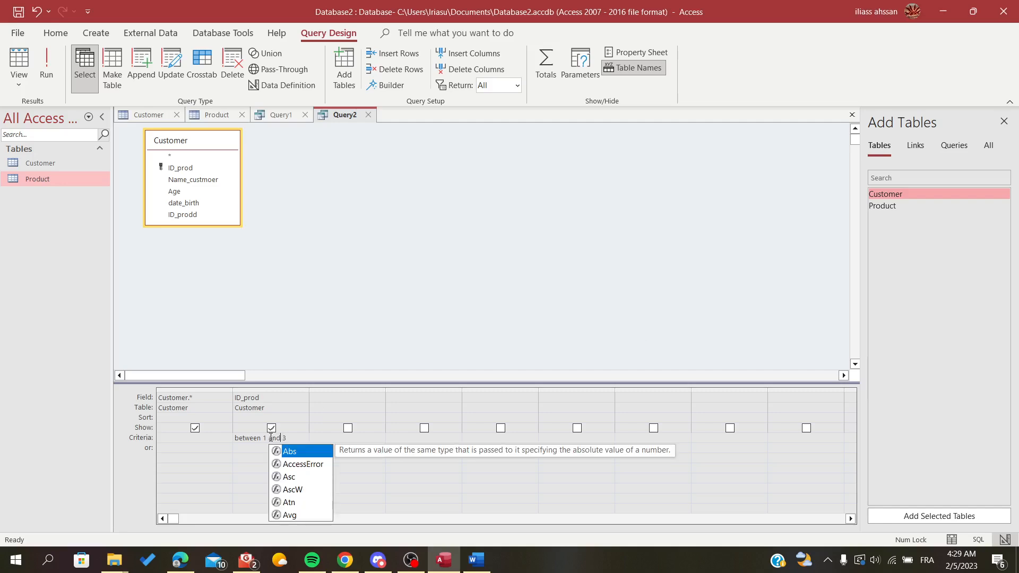
click(46, 65)
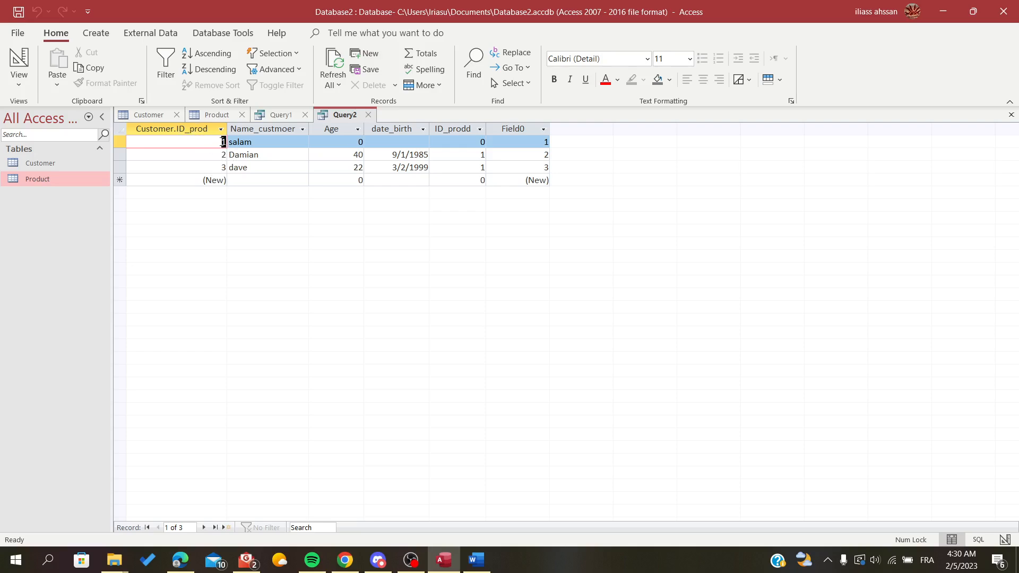
Return Query2 to design view, replace the ID_prod criterion with ">3", and run the query.
click(260, 116)
click(340, 115)
click(19, 59)
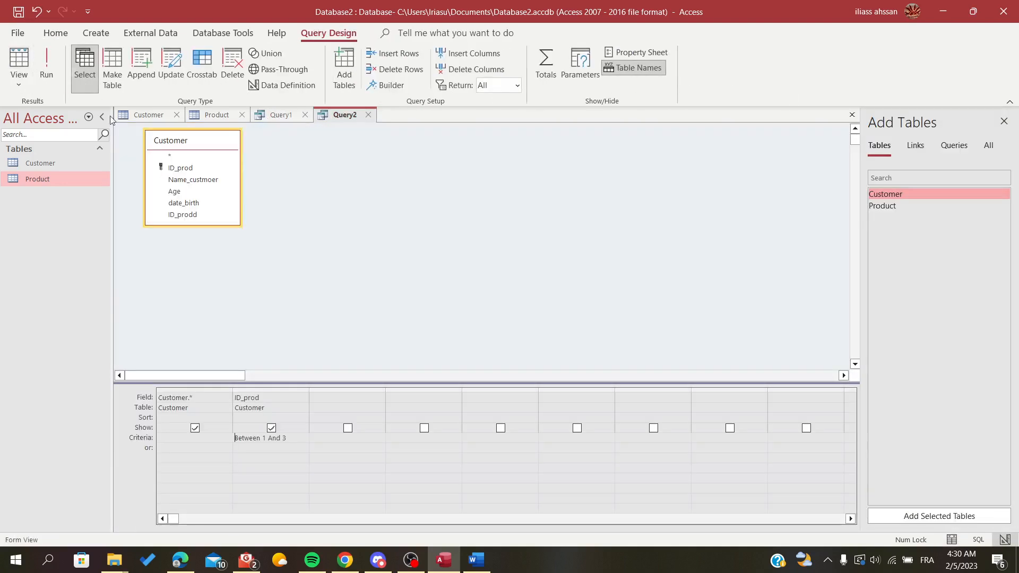
click(282, 439)
text(>)
key(BackSpace)
key(BackSpace)
key(BackSpace)
key(BackSpace)
key(BackSpace)
key(BackSpace)
key(BackSpace)
key(BackSpace)
key(BackSpace)
key(BackSpace)
key(BackSpace)
key(BackSpace)
key(BackSpace)
key(BackSpace)
key(BackSpace)
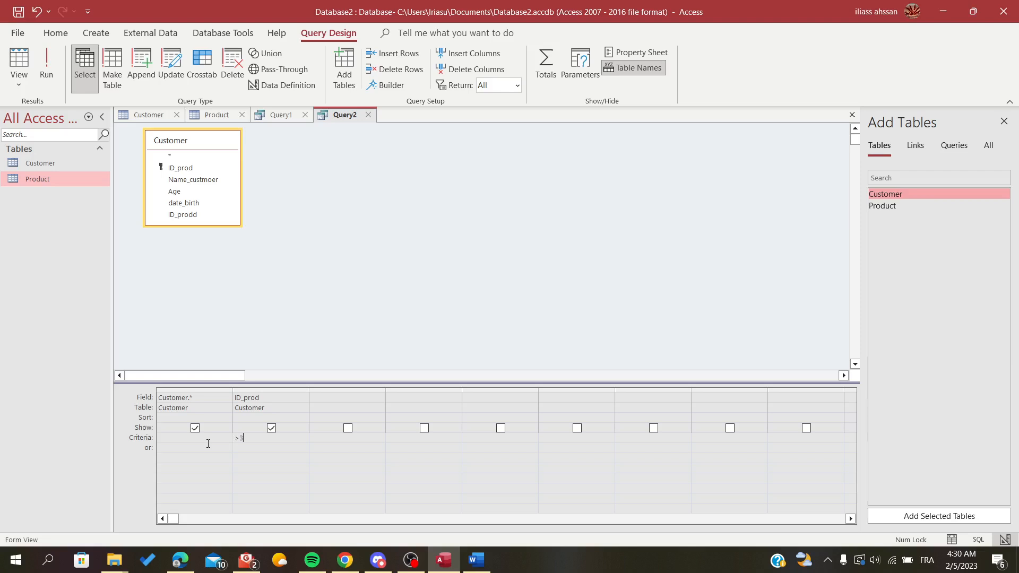
click(48, 66)
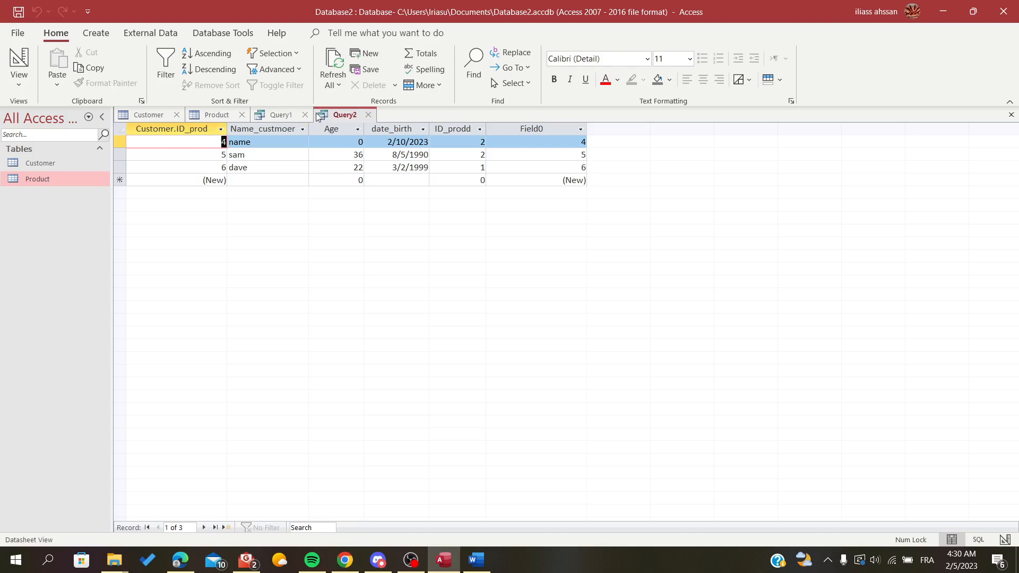
Reopen the query design, replace the ID_prod criterion with "3 and 1", and run the query.
click(19, 59)
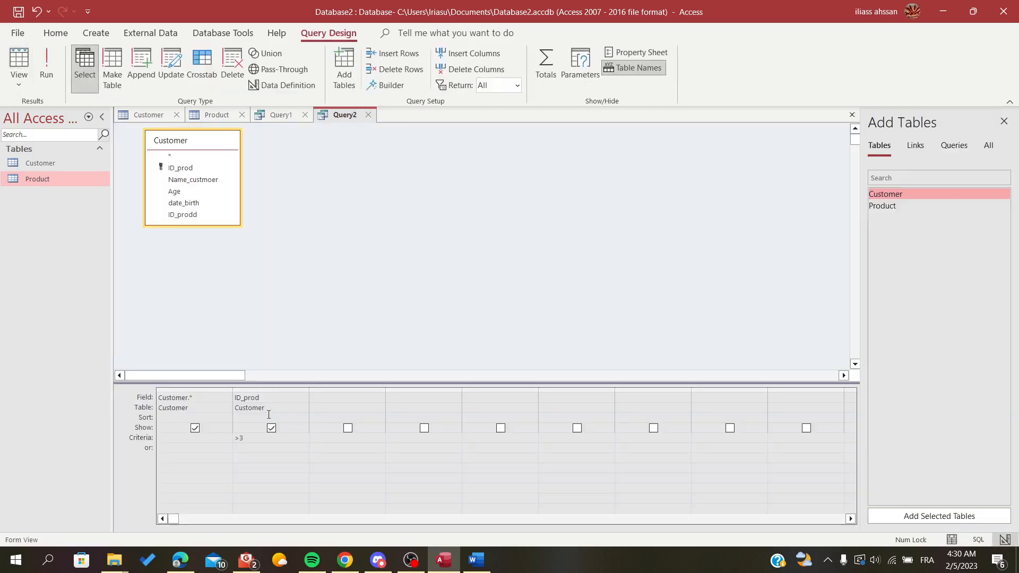
key(BackSpace)
key(BackSpace)
text(3 a)
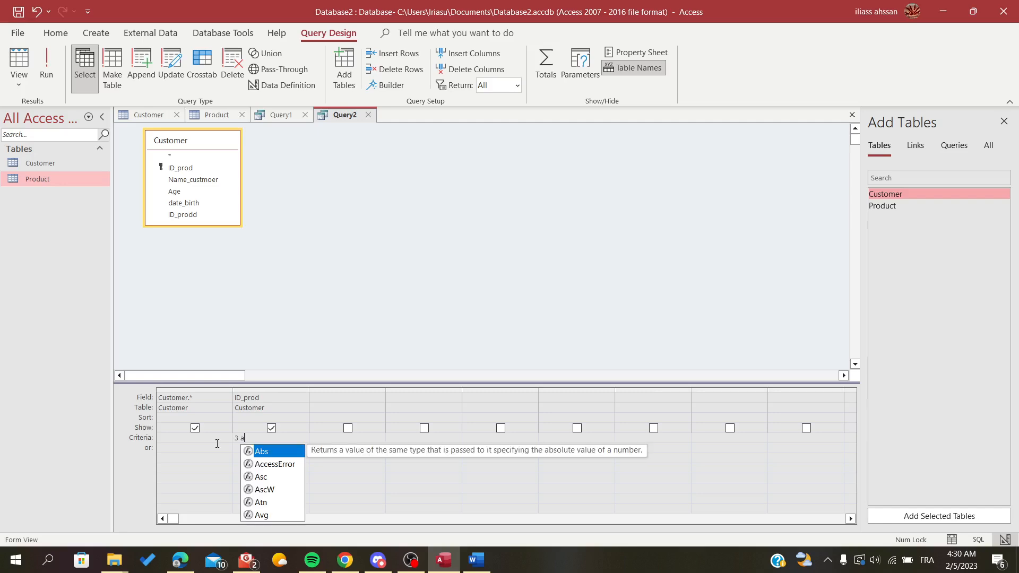
text(nd )
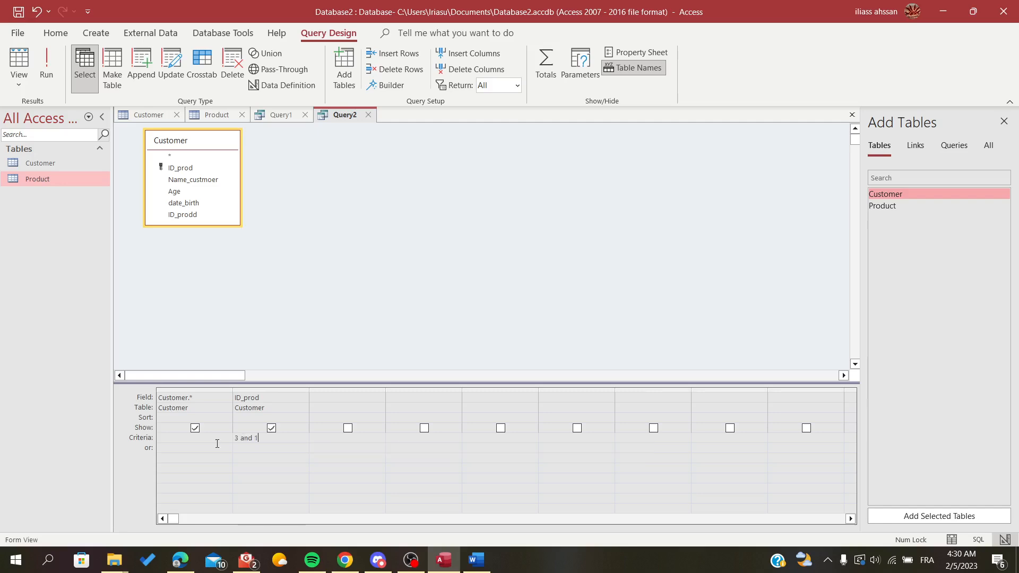
text(1)
click(46, 66)
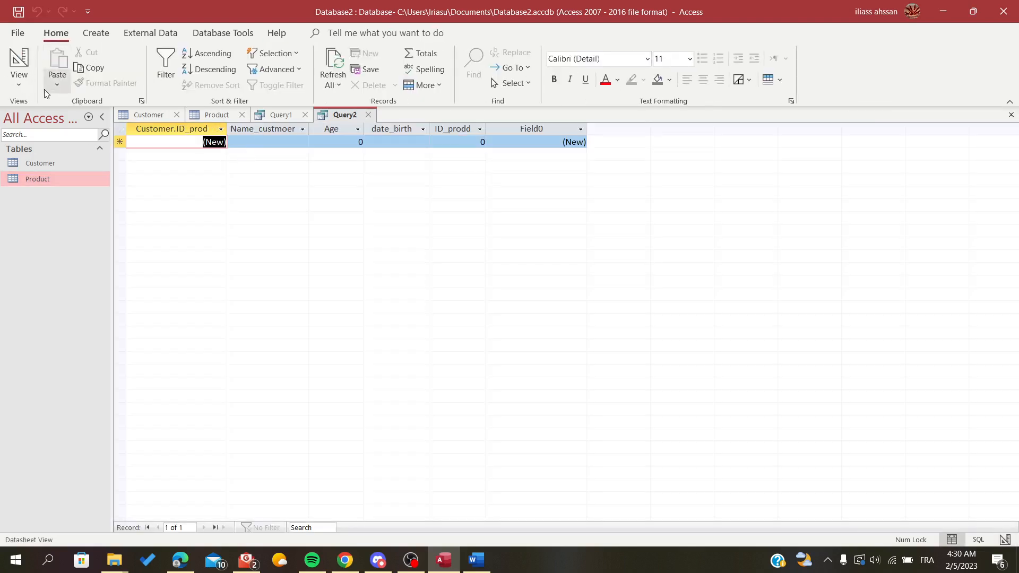
Add equals signs to the ID_prod criterion so it reads "=3 And =1", and run the query again.
click(20, 72)
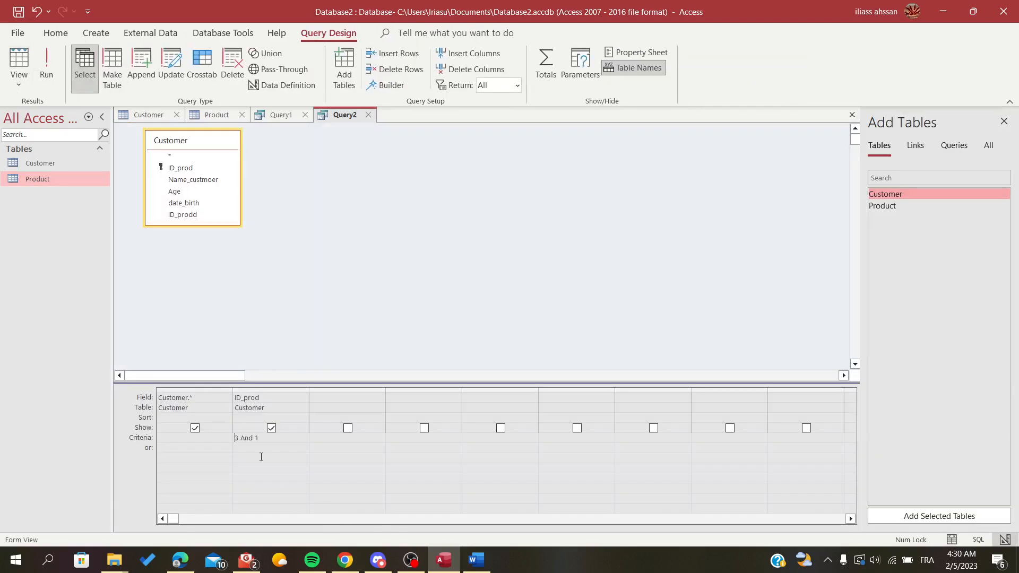
text(=)
click(47, 69)
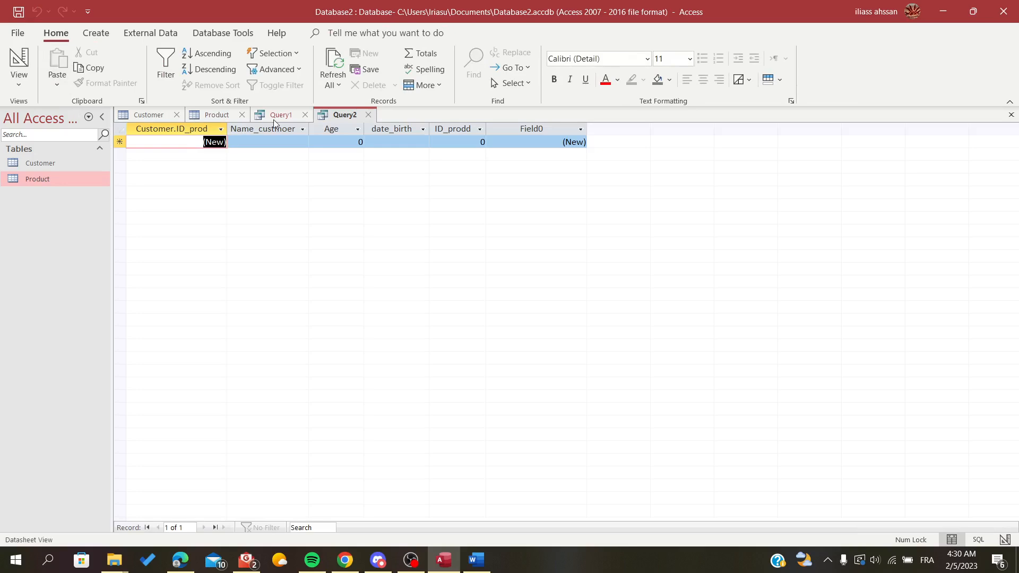
Reopen the design of Query2, change the ID_prod criterion to "=3 or =1", and run the query.
click(289, 115)
click(345, 115)
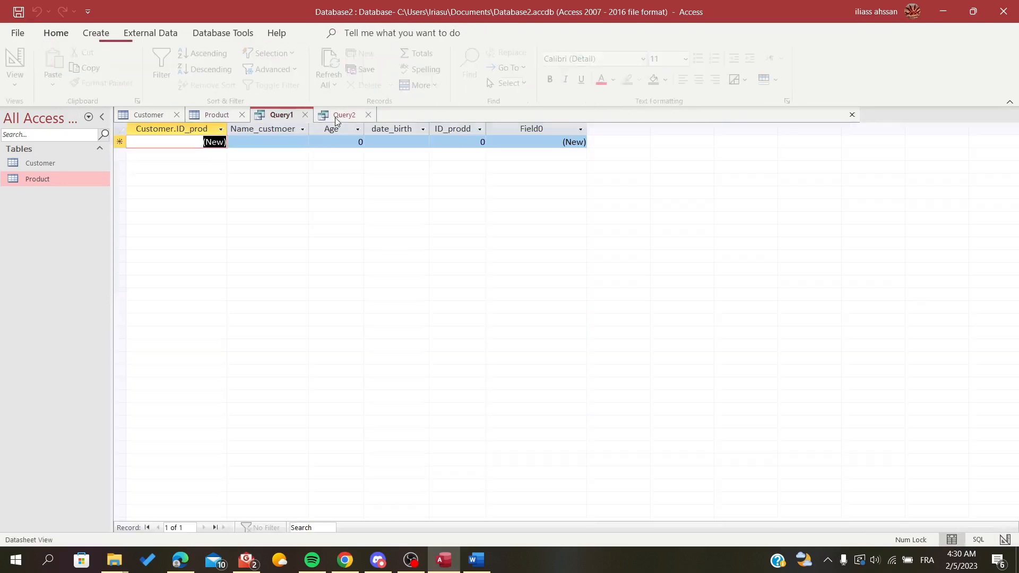
click(20, 61)
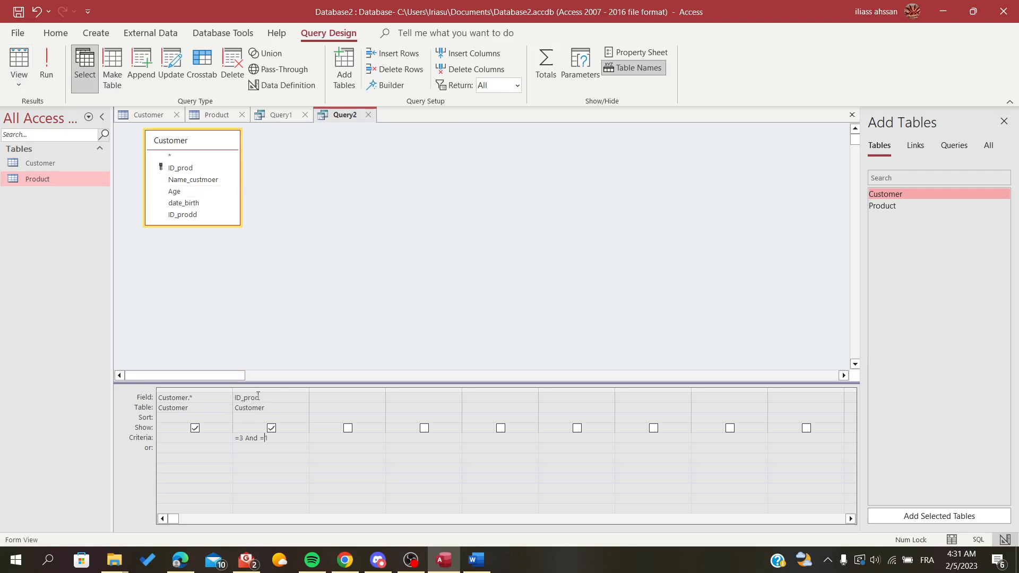
drag(259, 439, 245, 440)
text(or)
click(46, 63)
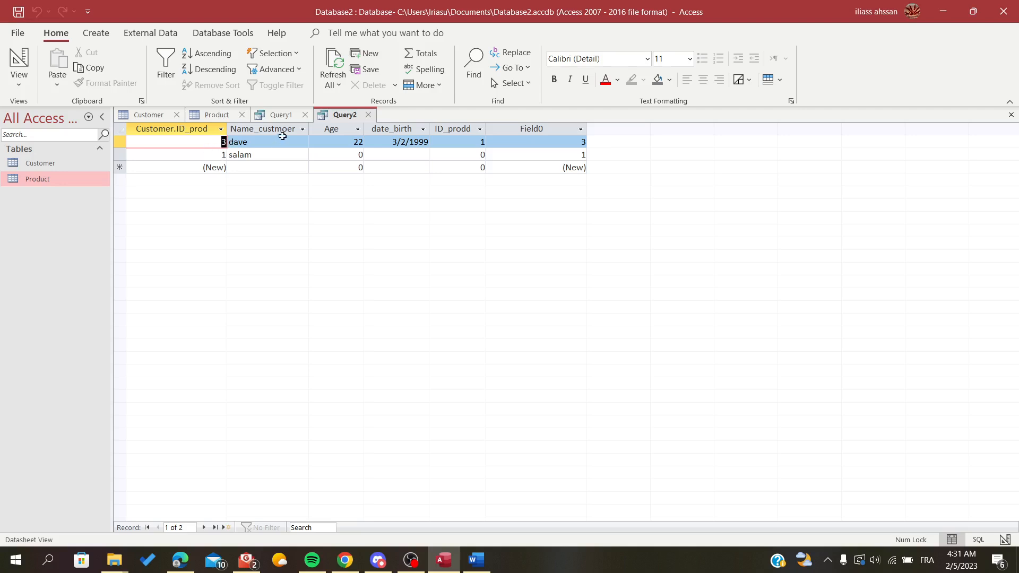
Return Query2 to design view and select the whole ID_prod criterion text.
click(285, 118)
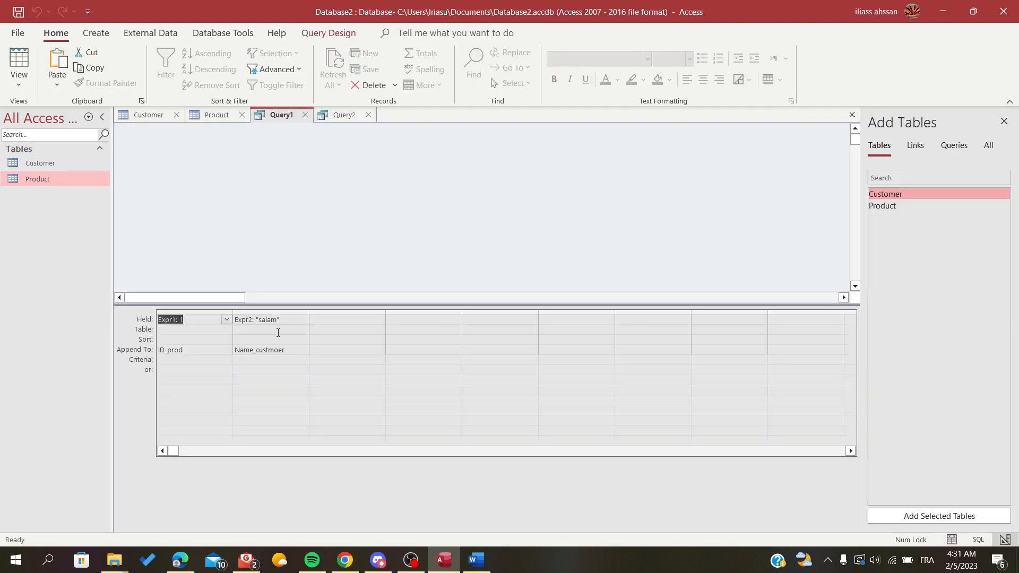
click(346, 117)
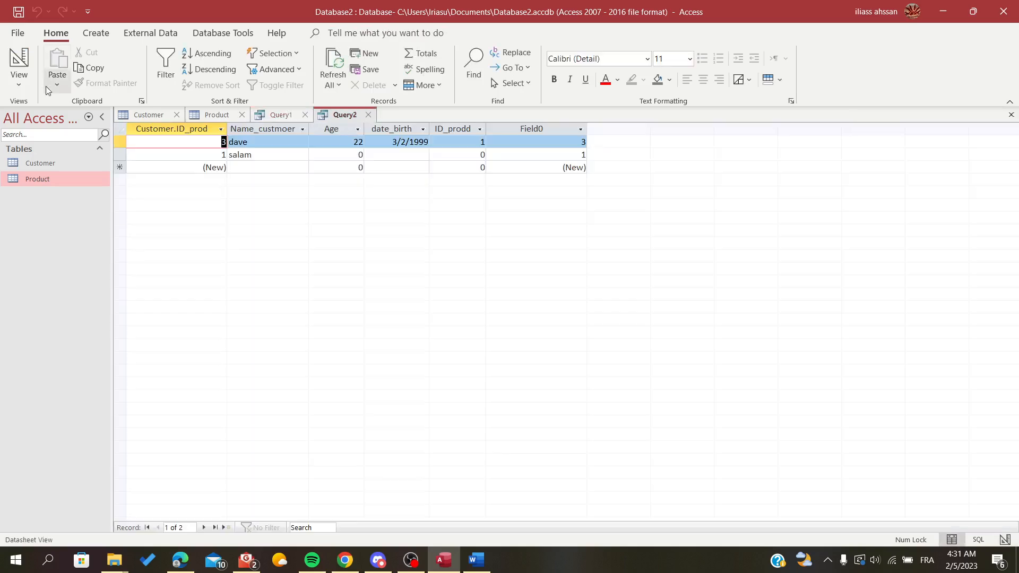
click(20, 59)
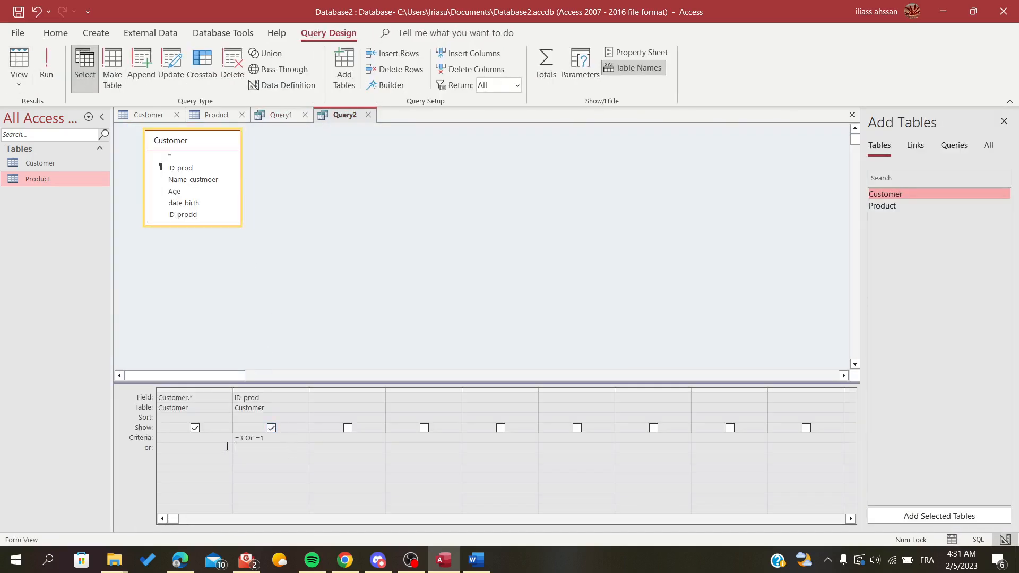
drag(264, 437, 234, 438)
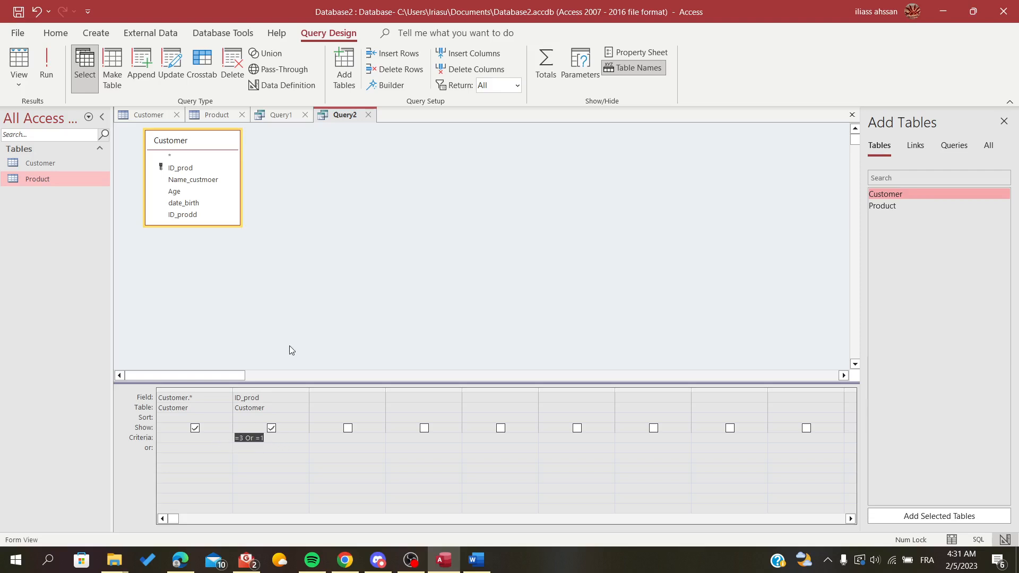